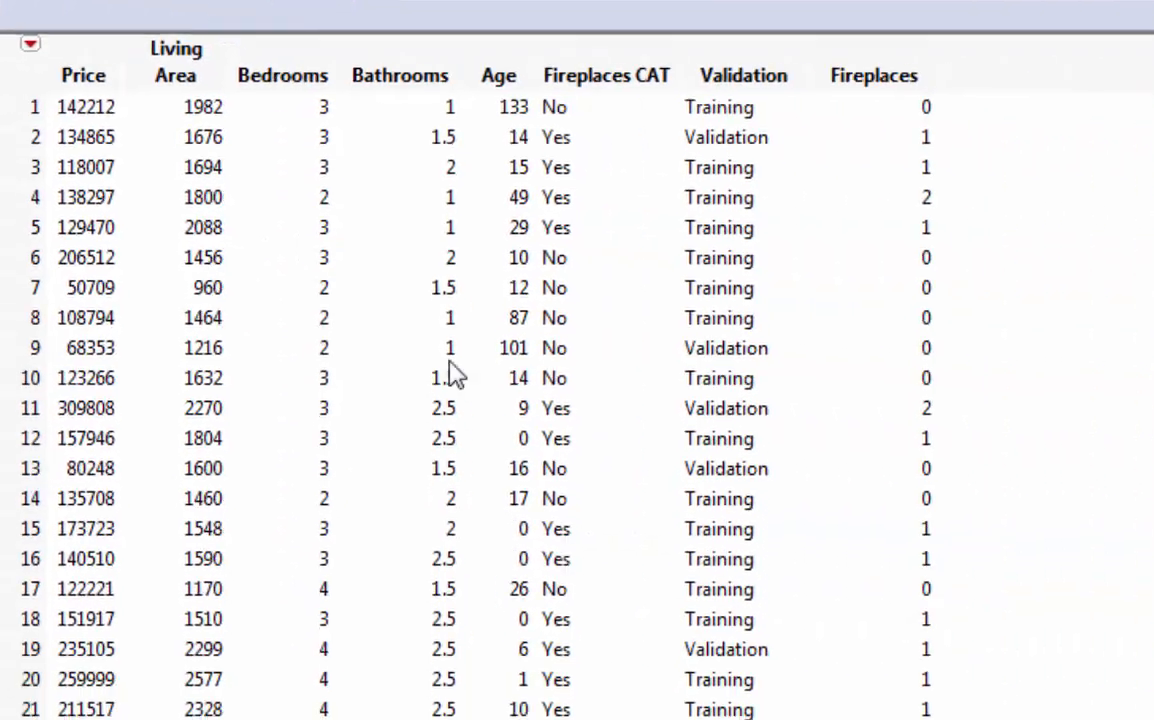
mouse_move(645, 362)
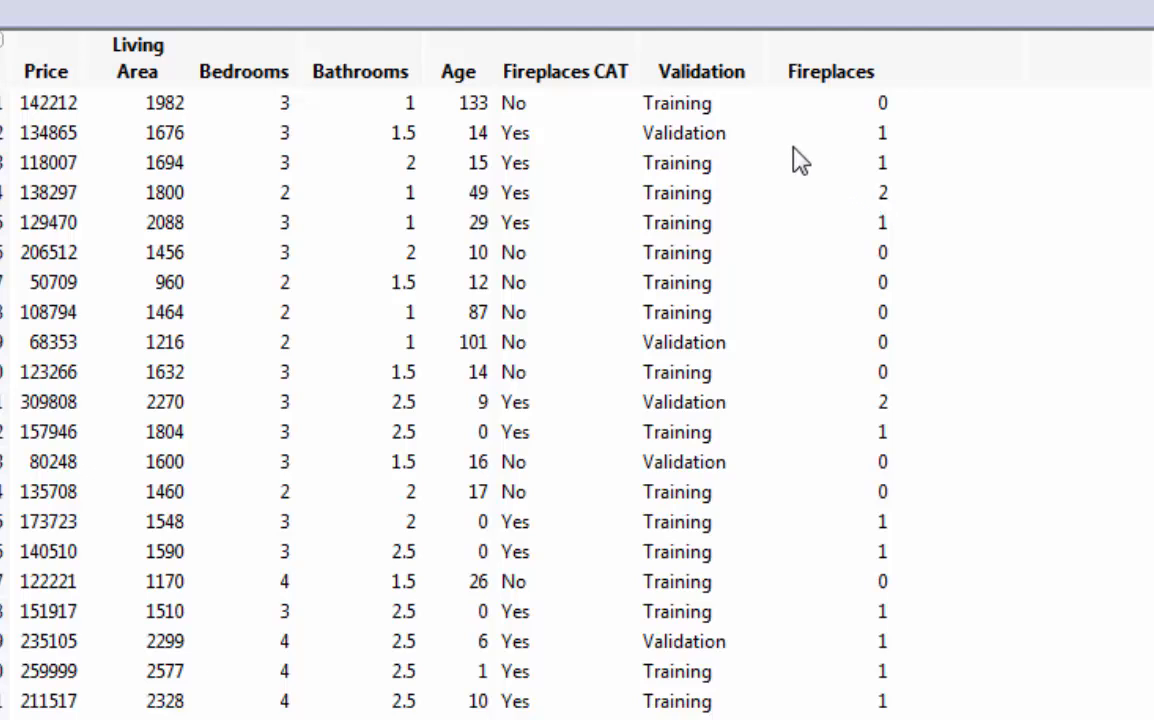
mouse_move(563, 116)
mouse_move(690, 145)
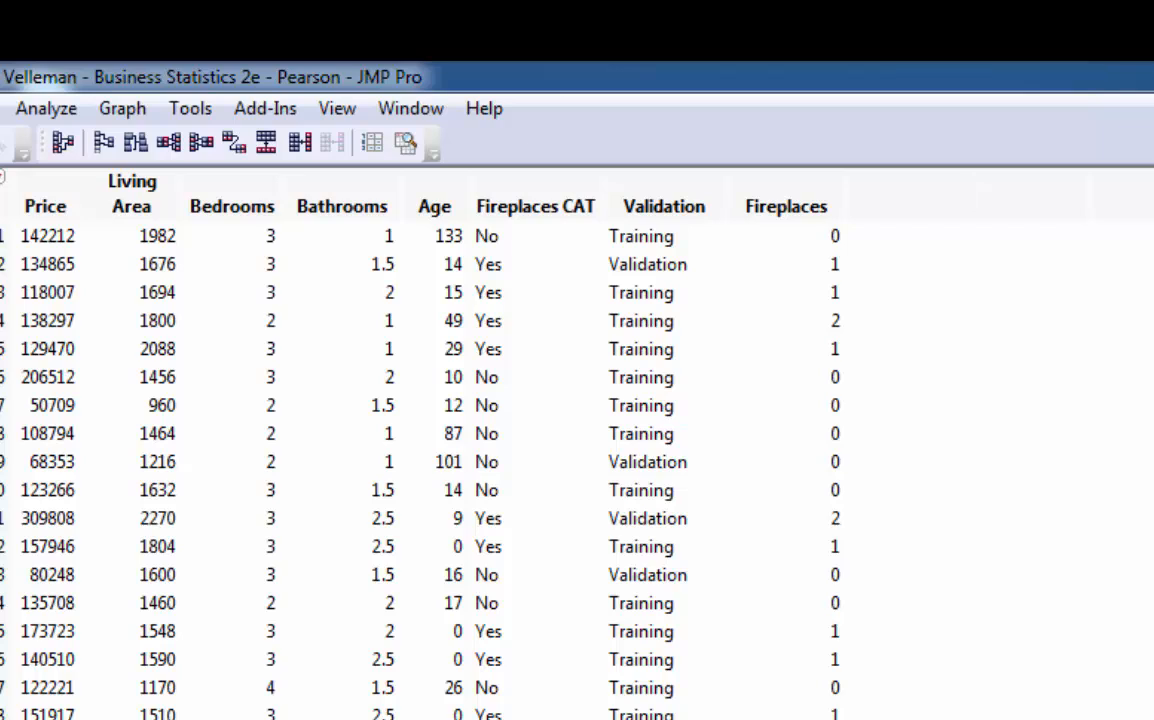
click(40, 110)
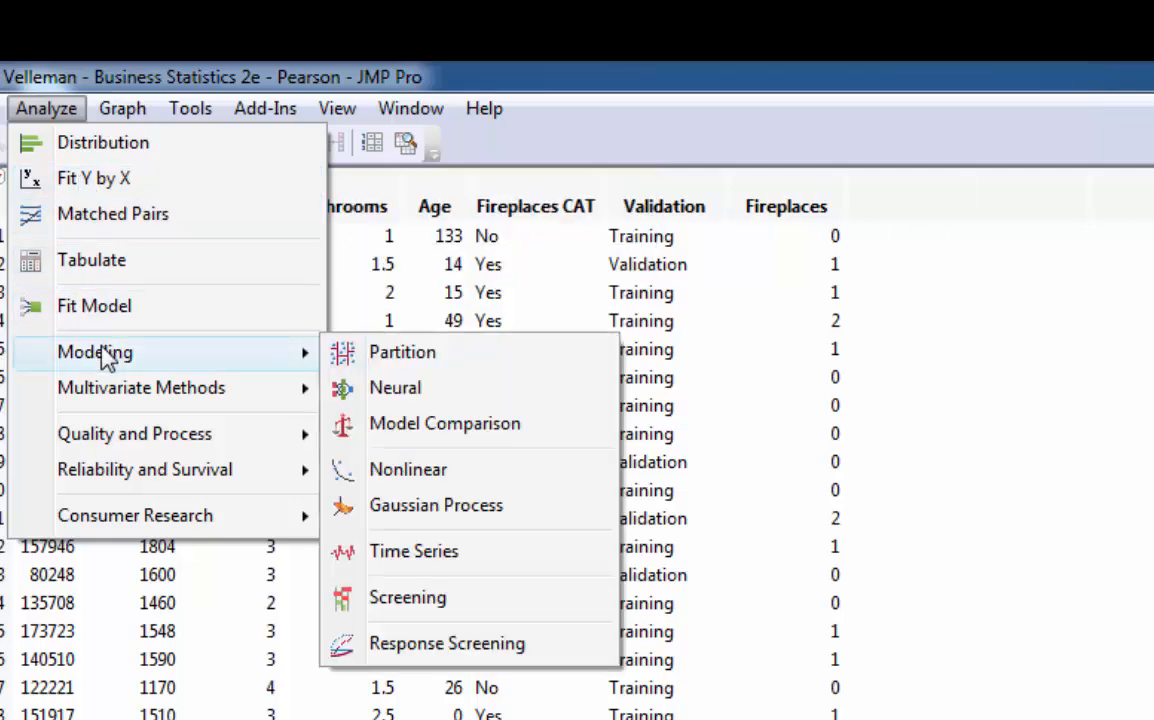
mouse_move(127, 392)
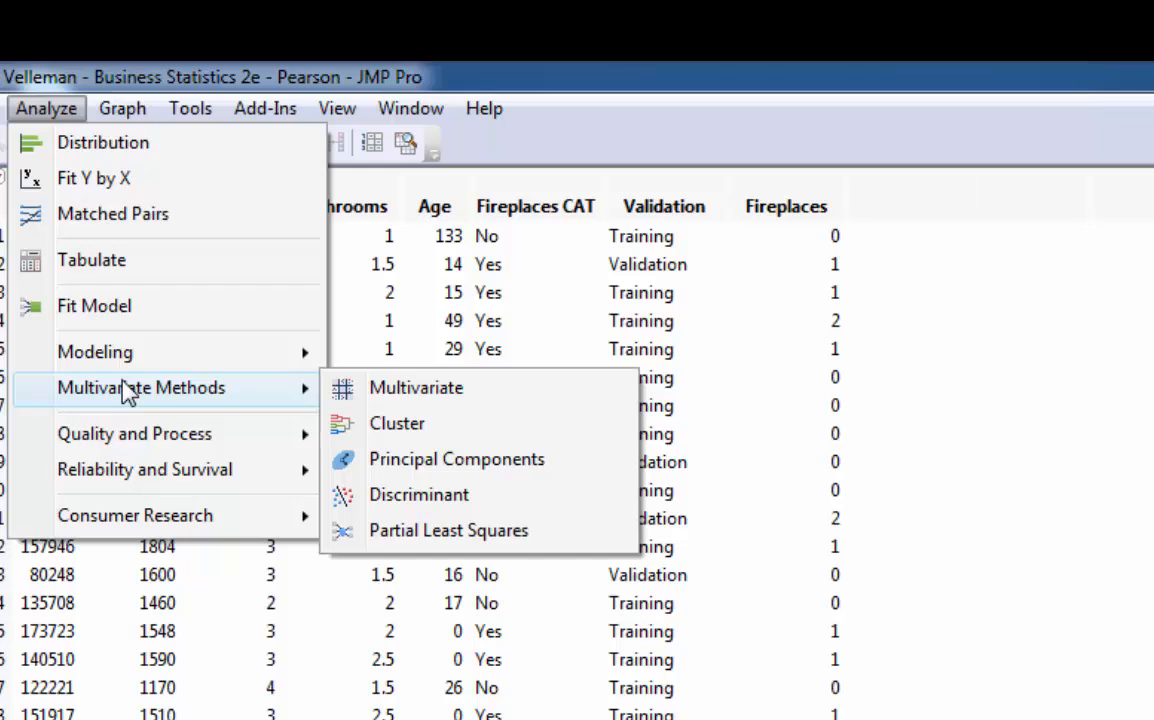
click(1115, 497)
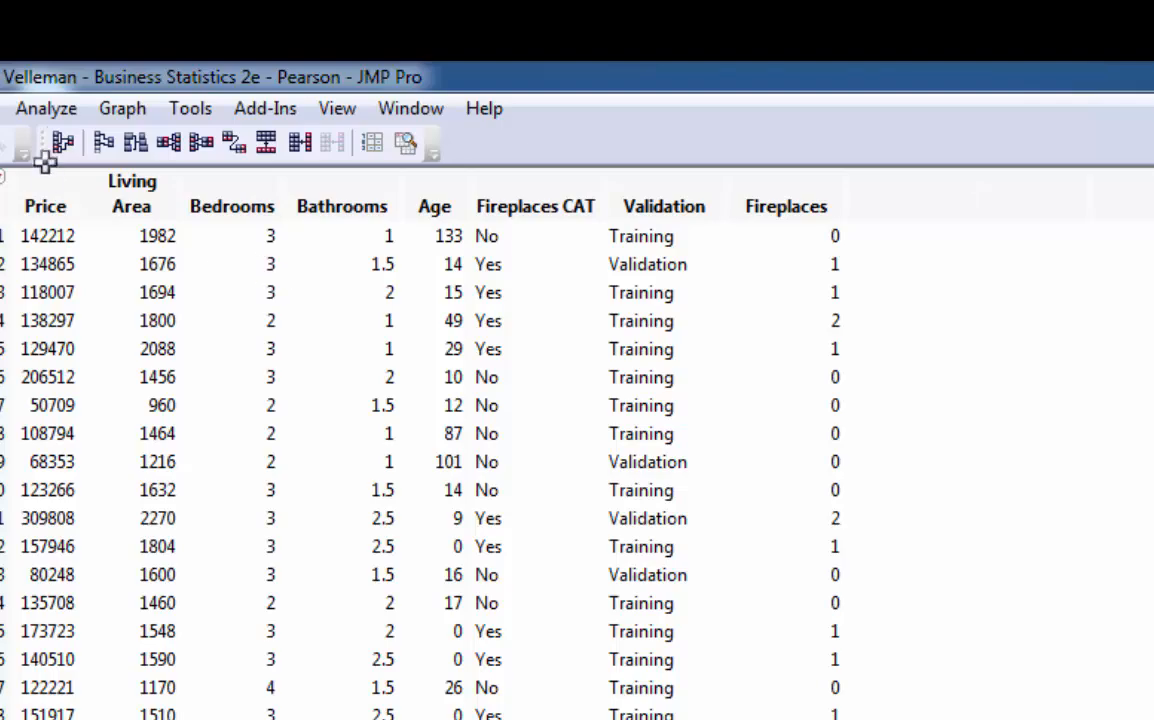
- Set up a Fit Model with Price as the Y response and Living Area, Bedrooms and Bathrooms as model effects
click(22, 112)
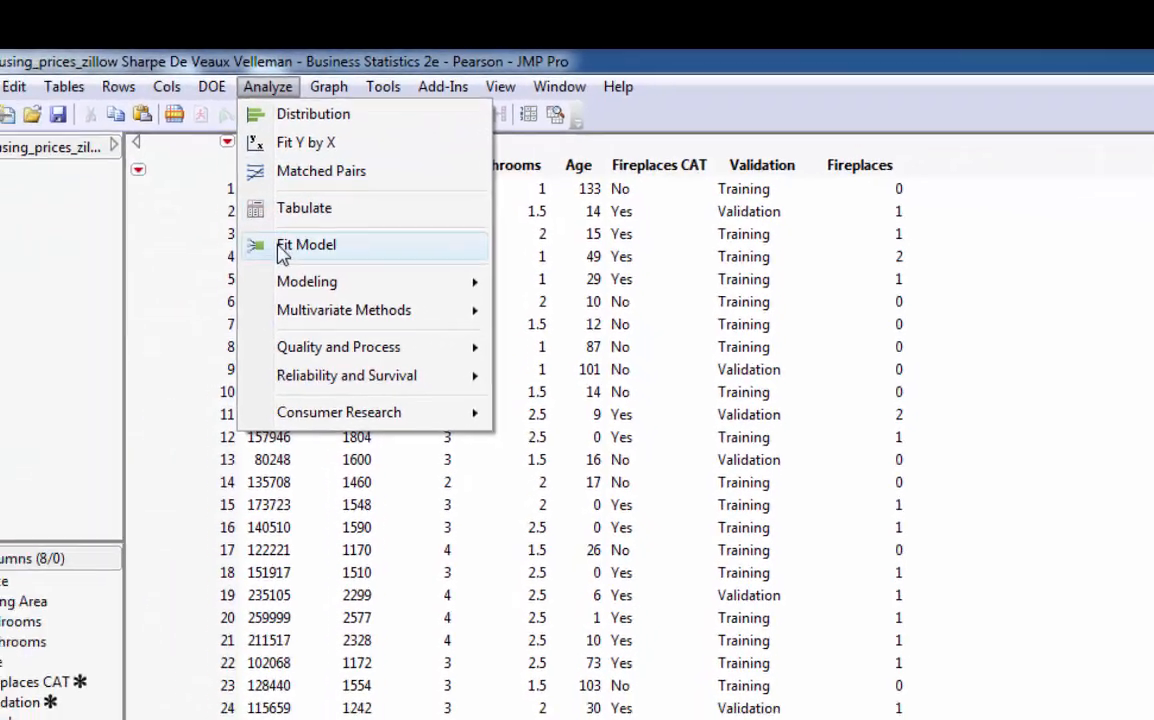
click(165, 284)
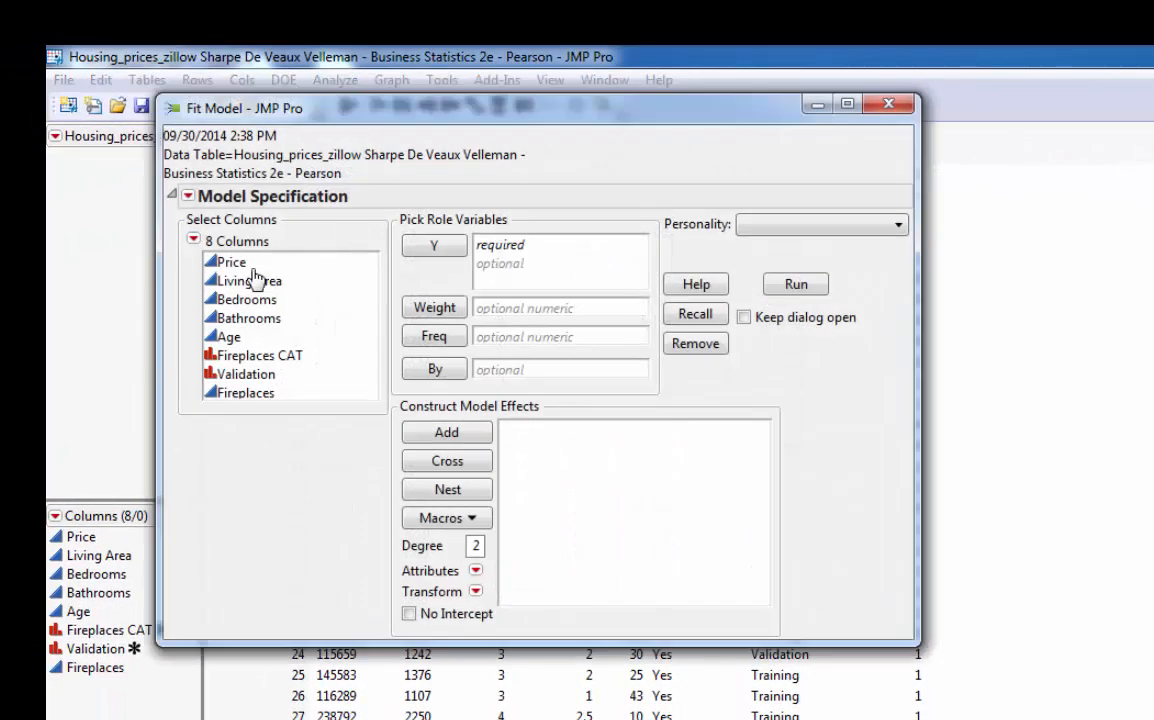
click(238, 262)
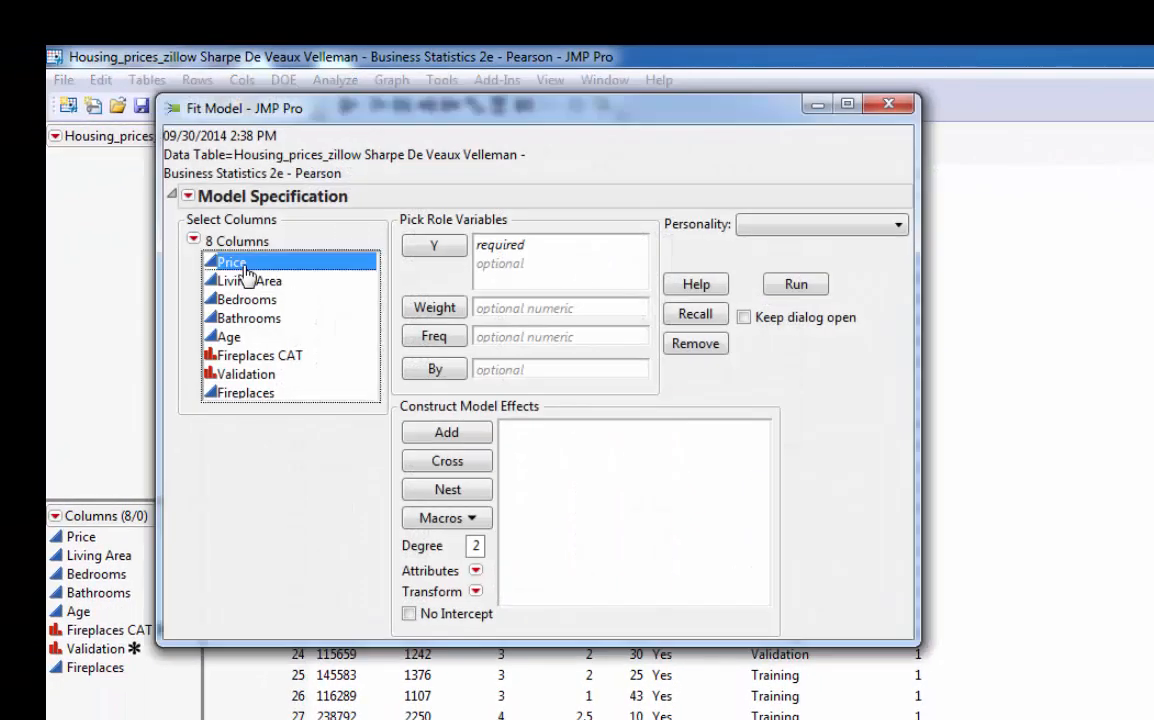
click(433, 246)
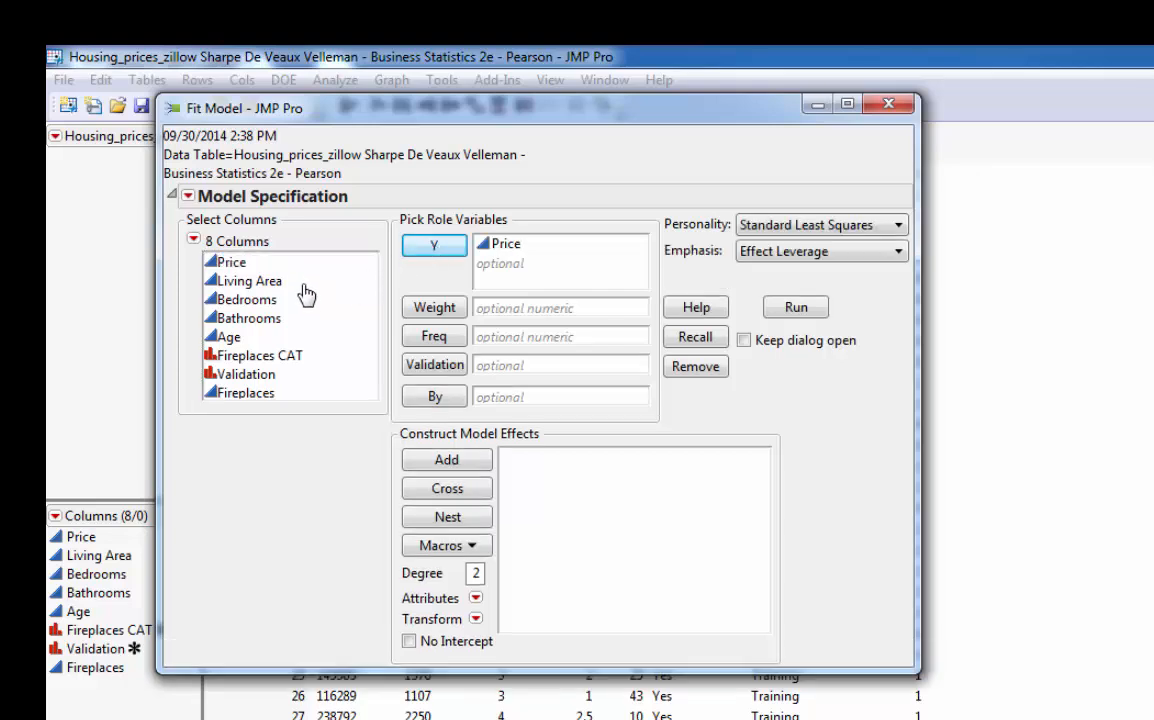
drag(283, 280, 299, 321)
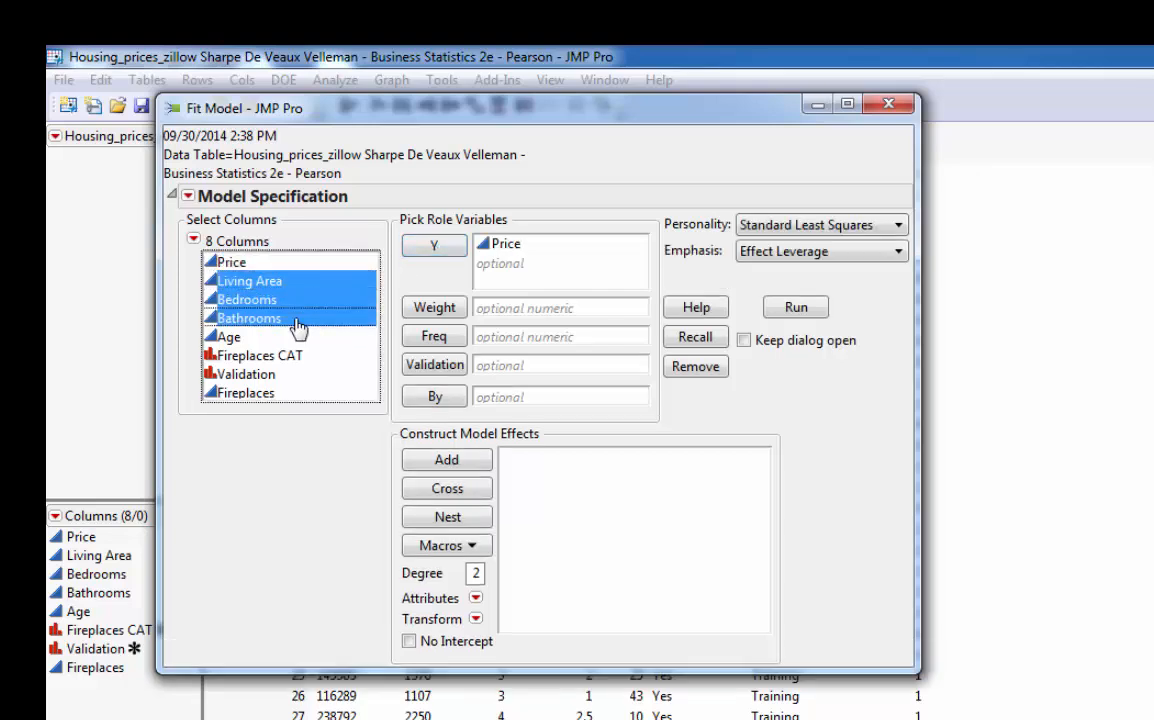
click(450, 460)
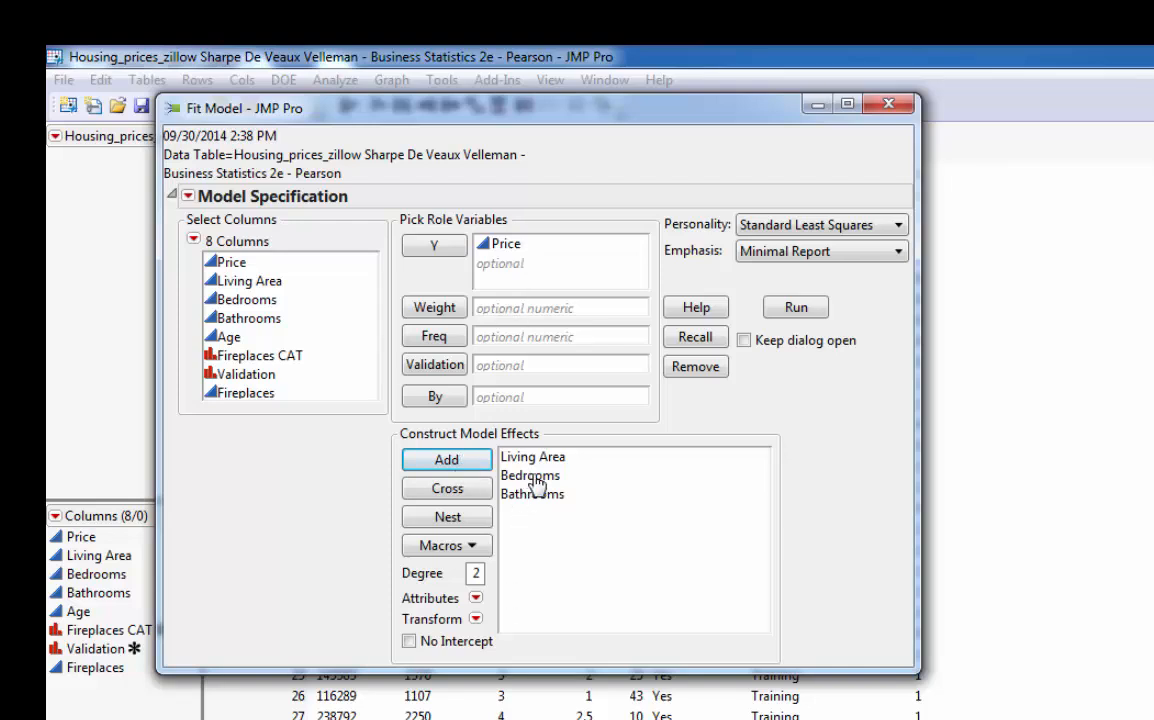
- Assign the Validation column to the model's validation role and run the least squares fit
click(236, 378)
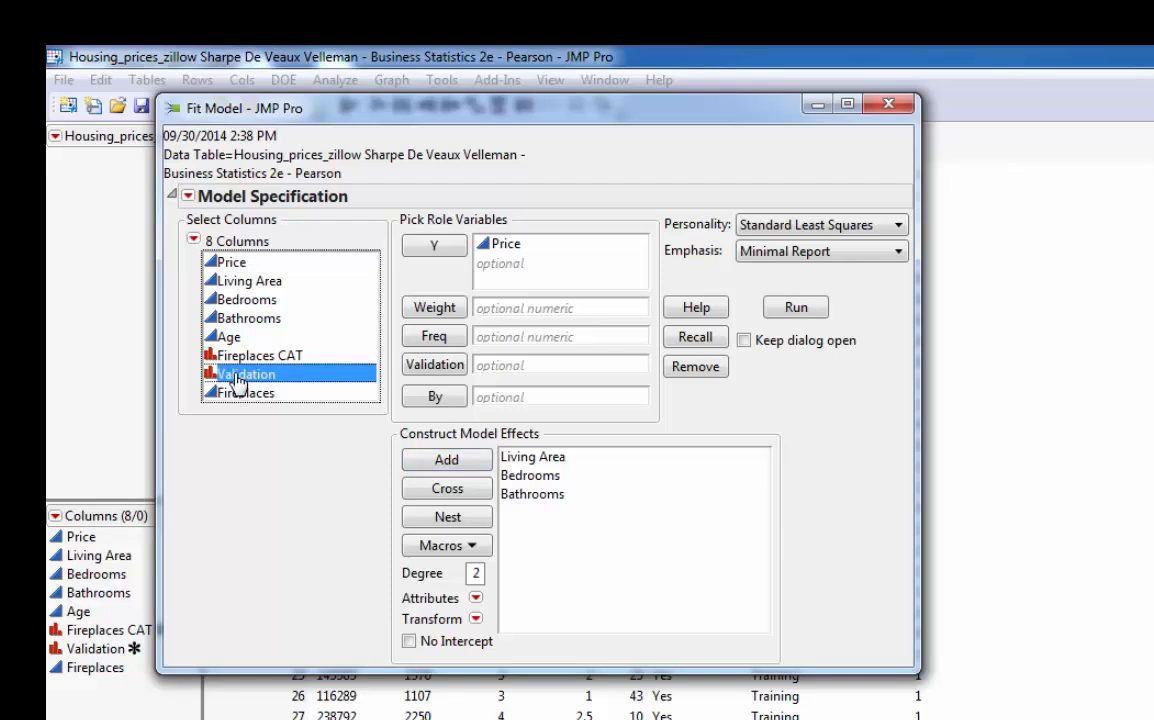
click(436, 365)
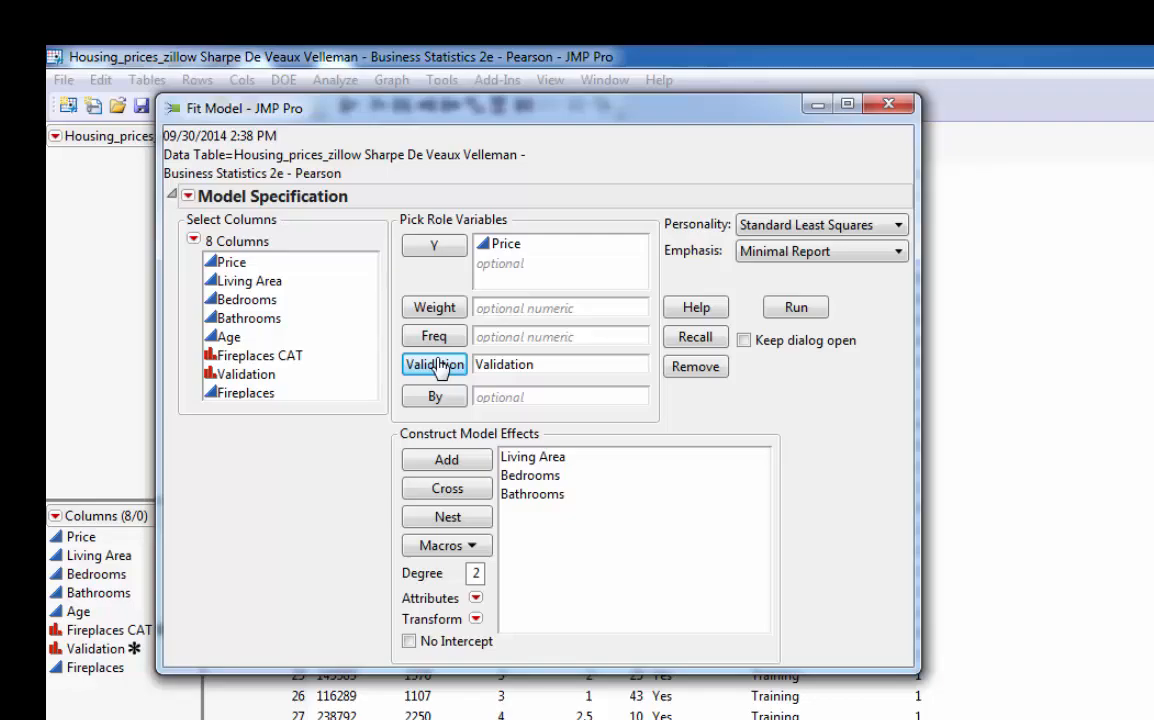
click(800, 309)
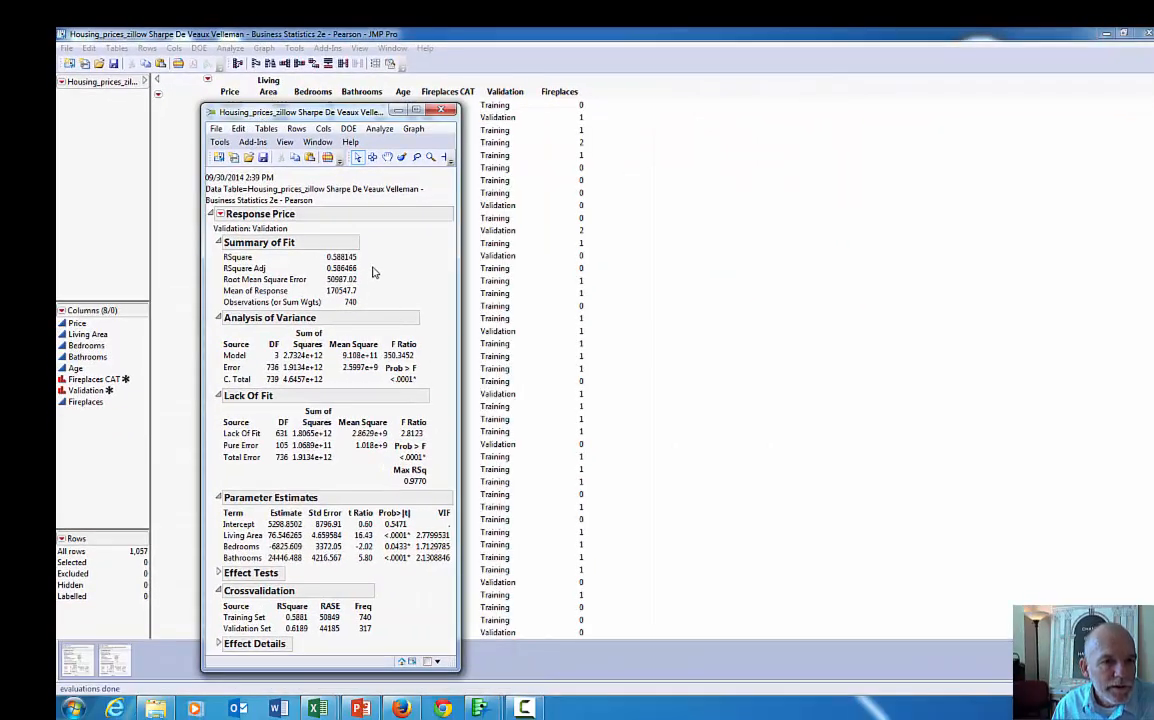
- Examine the summary of fit, the analysis of variance F ratio, the parameter estimates and the crossvalidation results in the Price report
mouse_move(358, 258)
mouse_down()
mouse_move(305, 288)
mouse_move(378, 272)
mouse_move(350, 247)
mouse_up()
key(Escape)
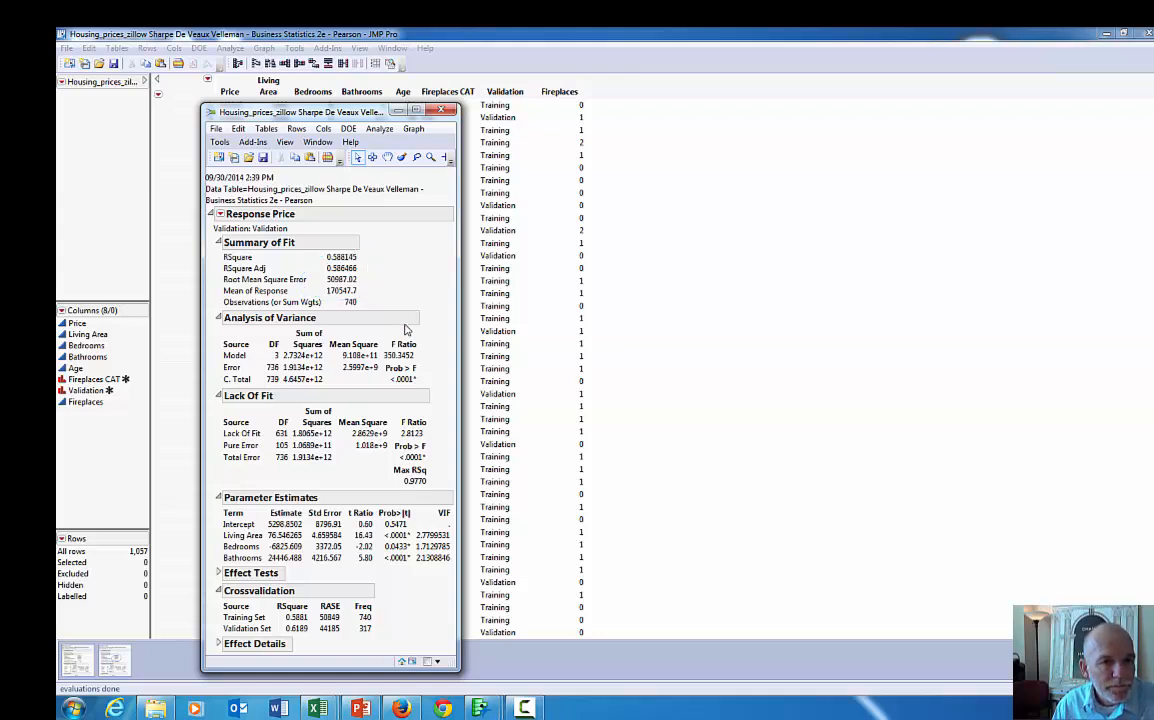
mouse_move(403, 325)
mouse_down()
mouse_move(351, 354)
mouse_move(375, 405)
mouse_move(433, 345)
mouse_move(404, 329)
mouse_up()
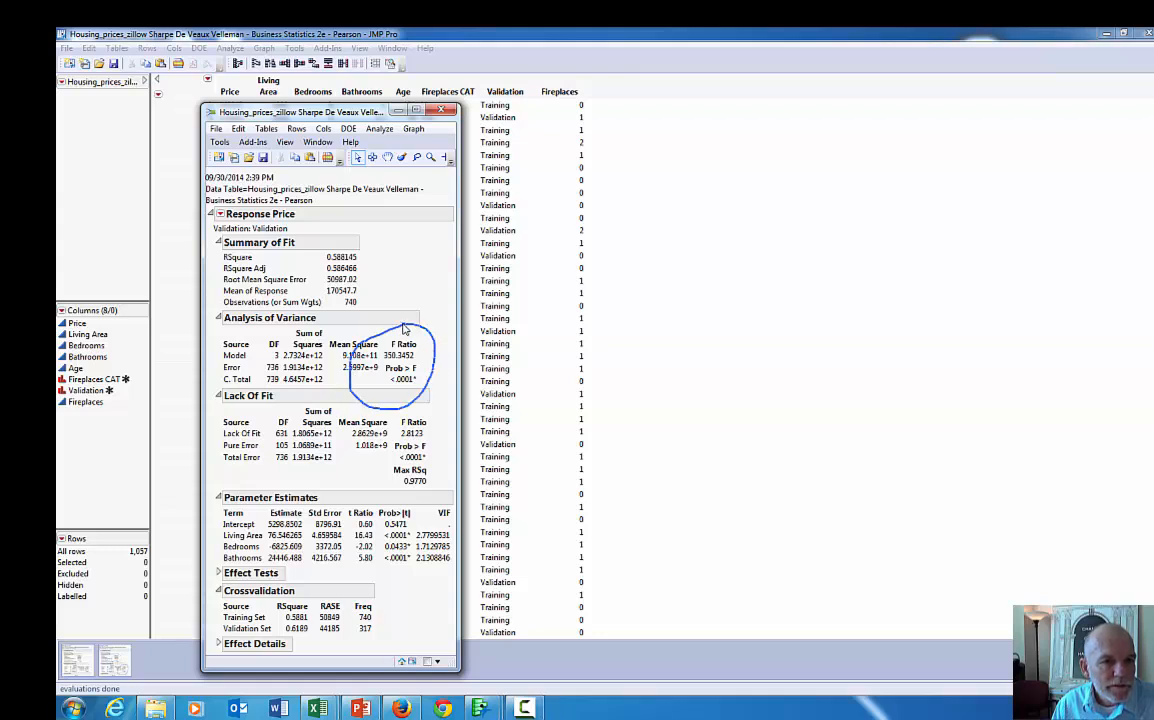
key(Escape)
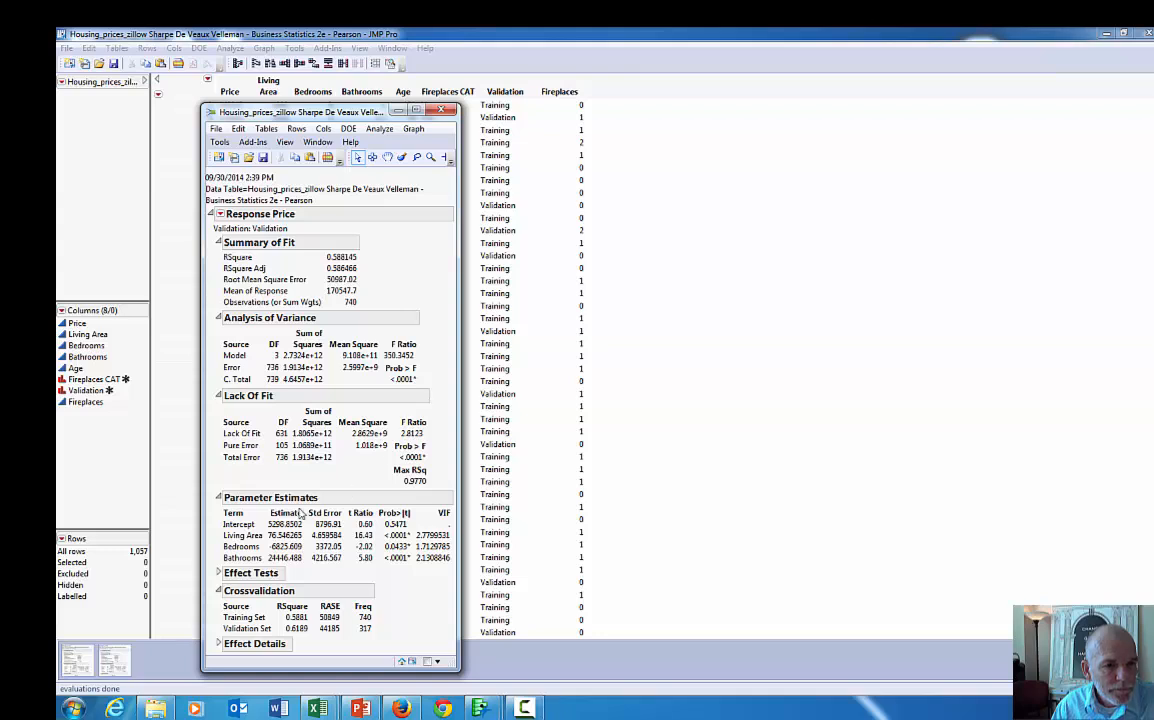
mouse_move(318, 497)
mouse_down()
mouse_move(298, 593)
mouse_move(445, 555)
mouse_move(410, 505)
mouse_move(297, 500)
mouse_up()
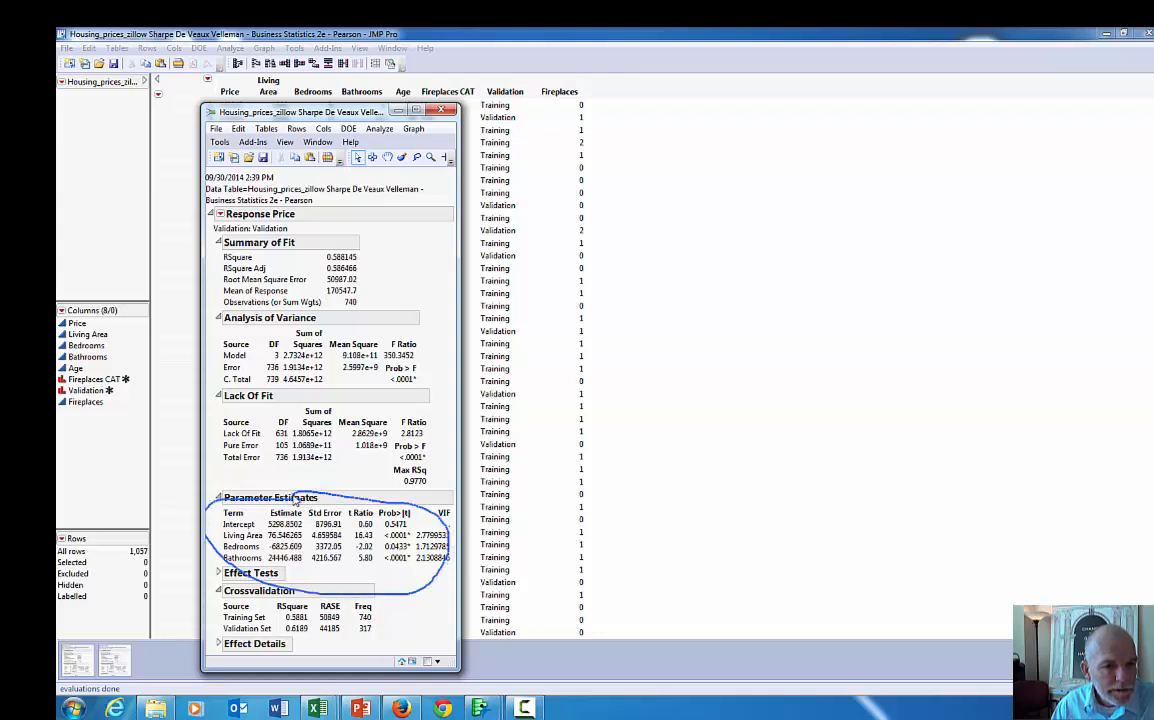
key(Escape)
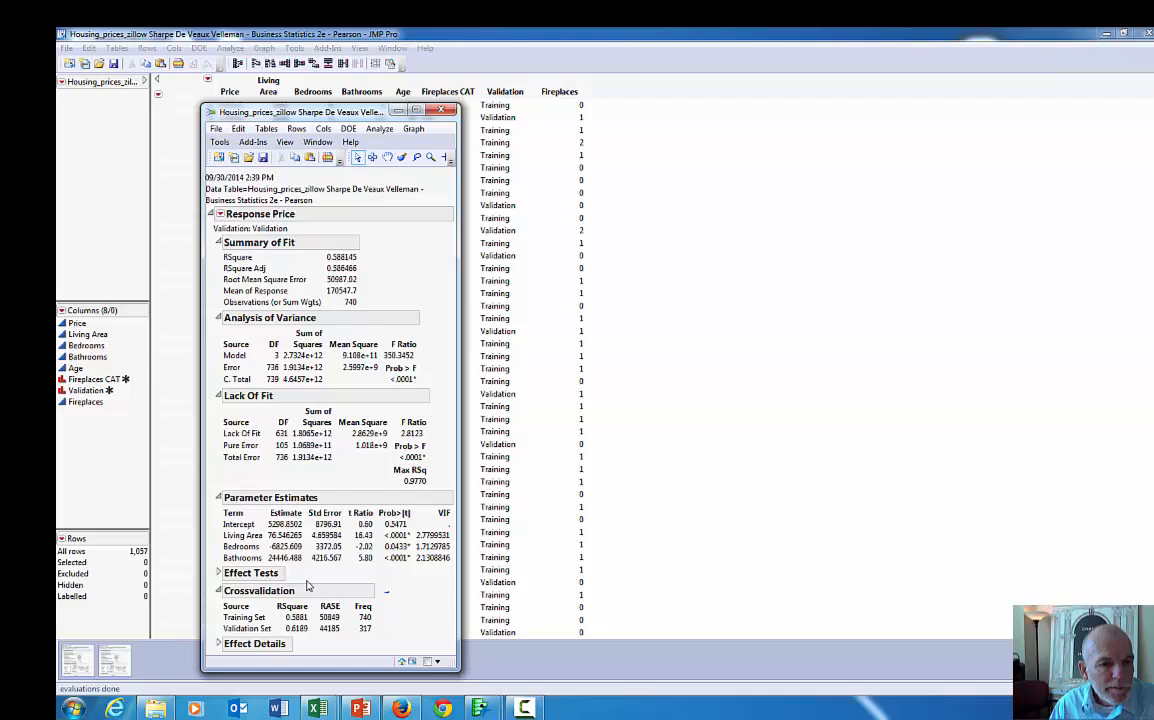
mouse_move(386, 591)
mouse_down()
mouse_move(214, 612)
mouse_move(388, 596)
mouse_up()
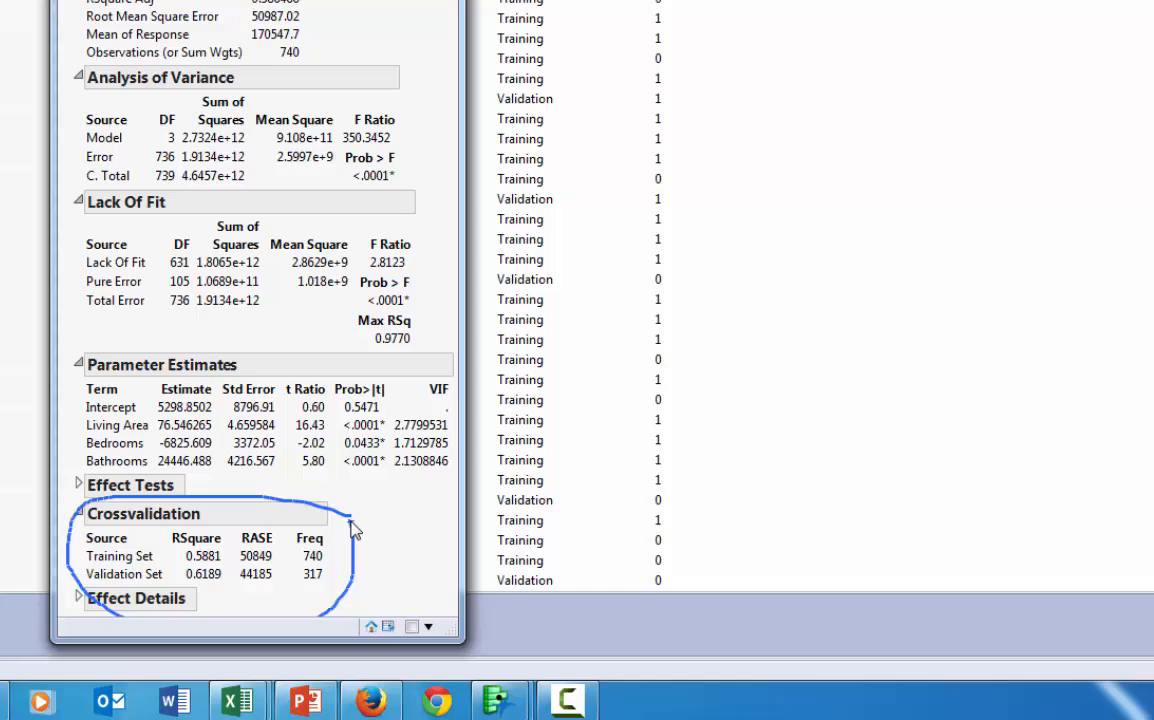
click(350, 522)
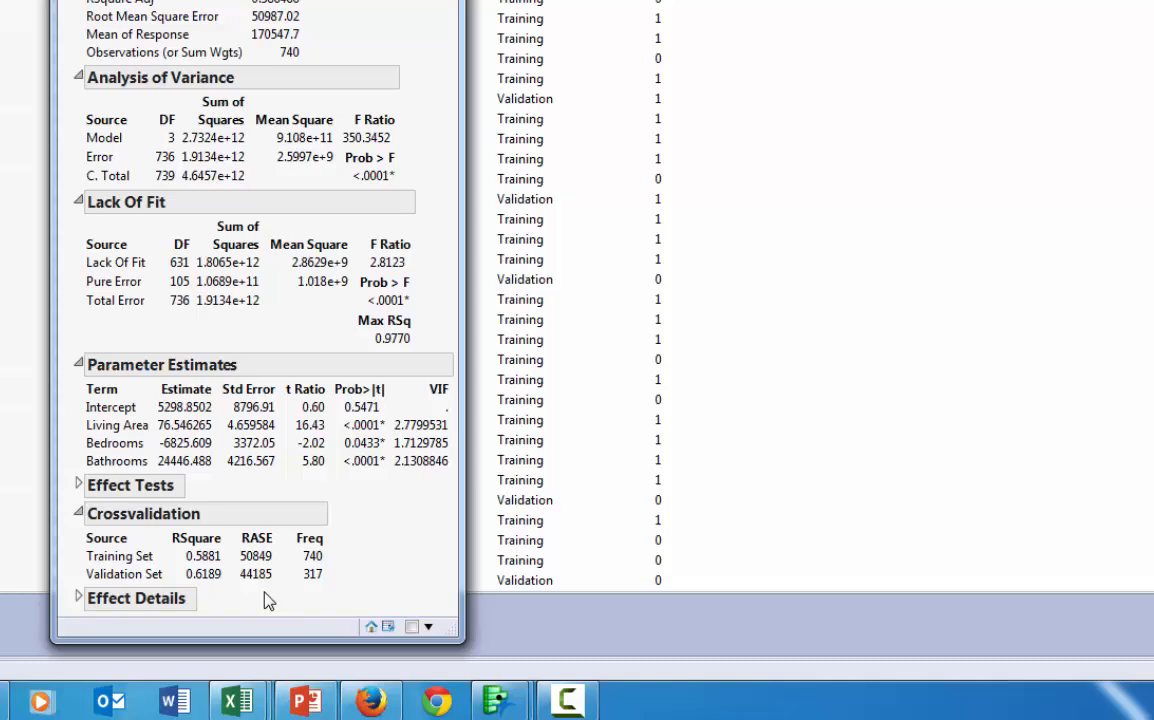
mouse_move(277, 519)
mouse_down()
mouse_move(225, 540)
mouse_move(262, 613)
mouse_up()
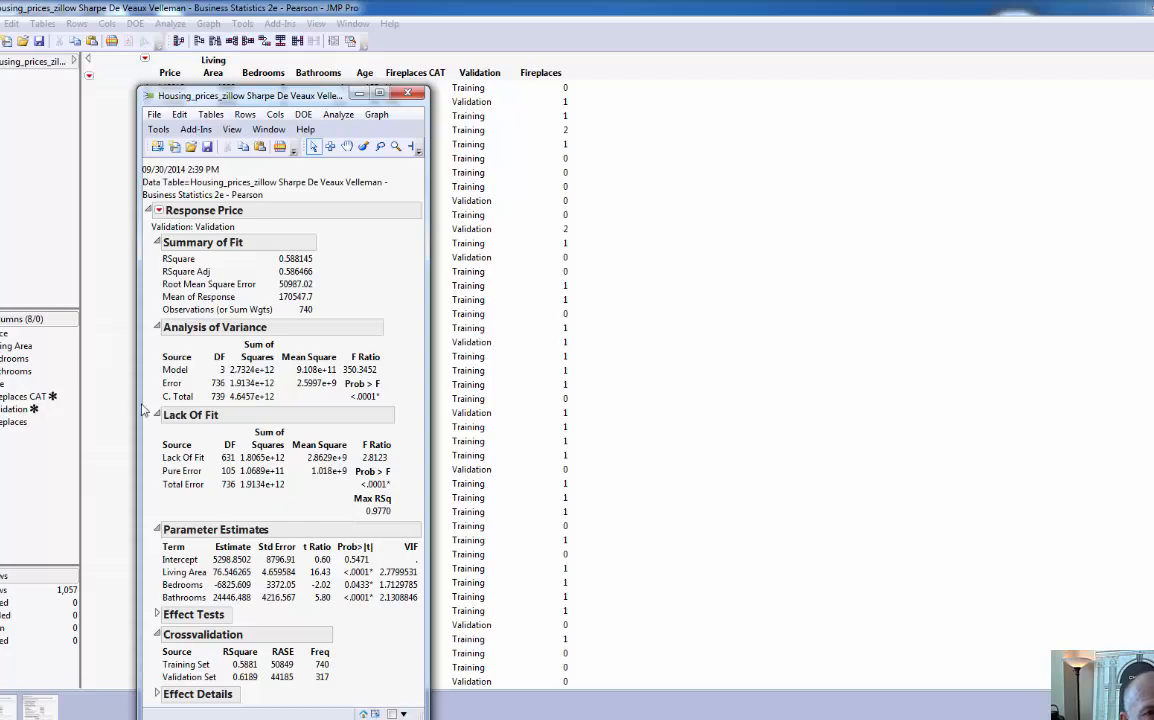
- Save the Price model's prediction formula as a new column in the data table
click(158, 211)
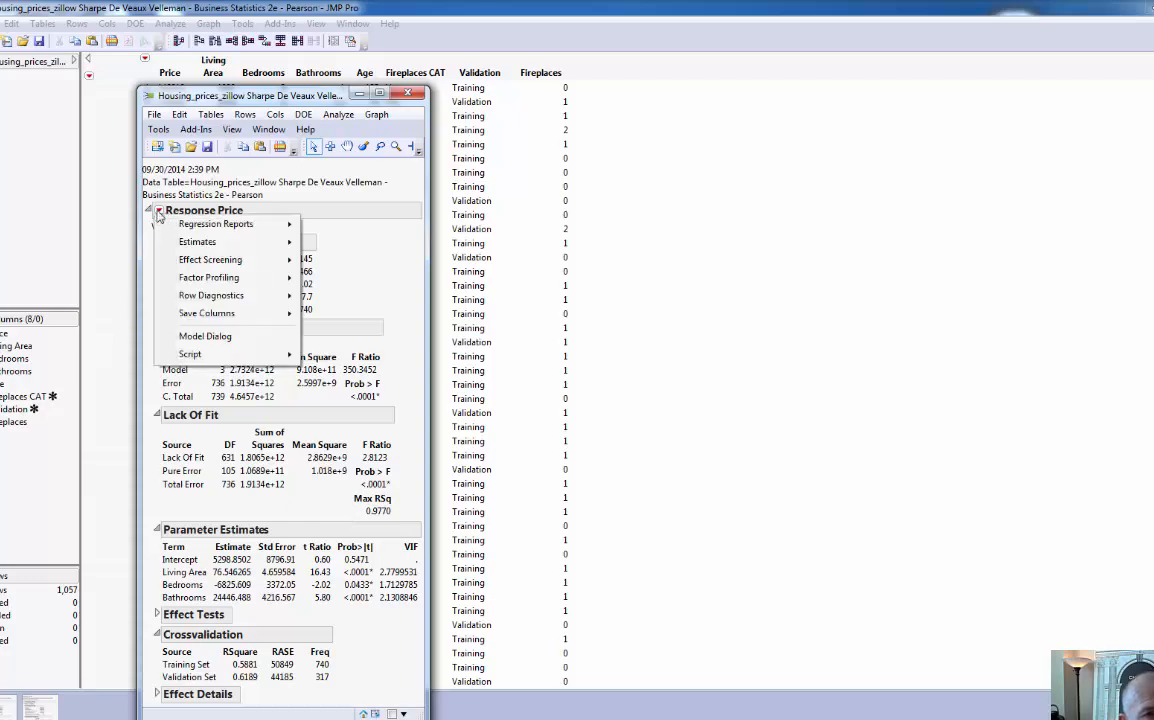
mouse_move(246, 316)
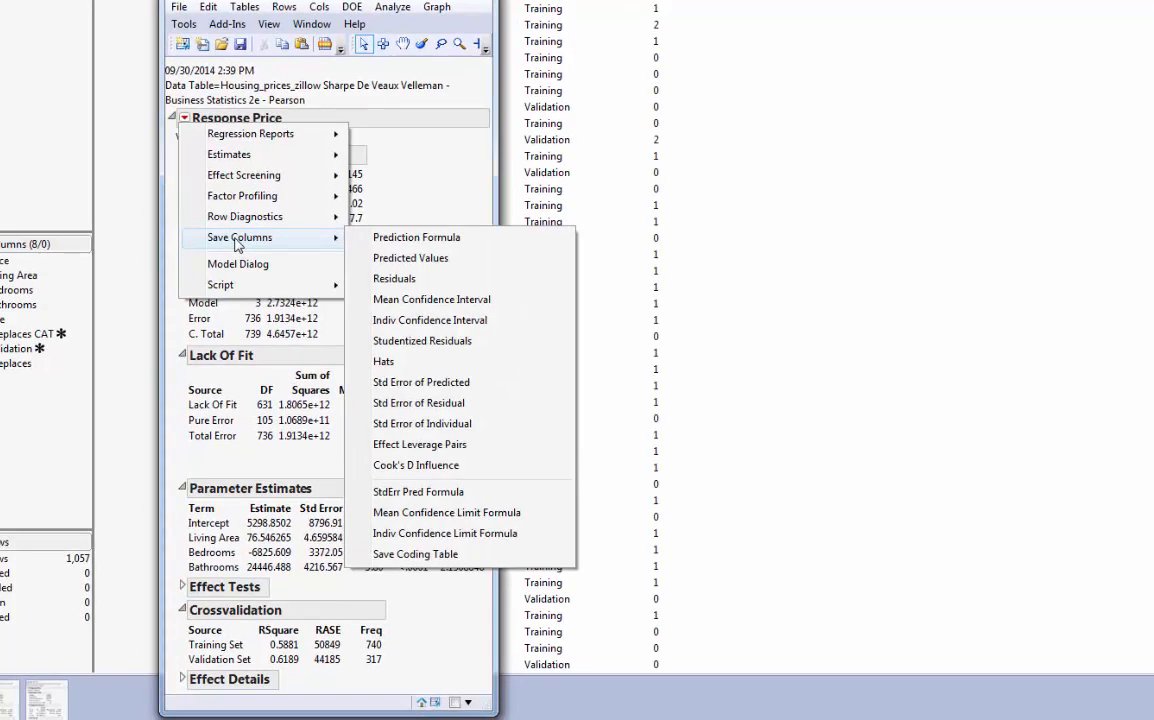
click(443, 245)
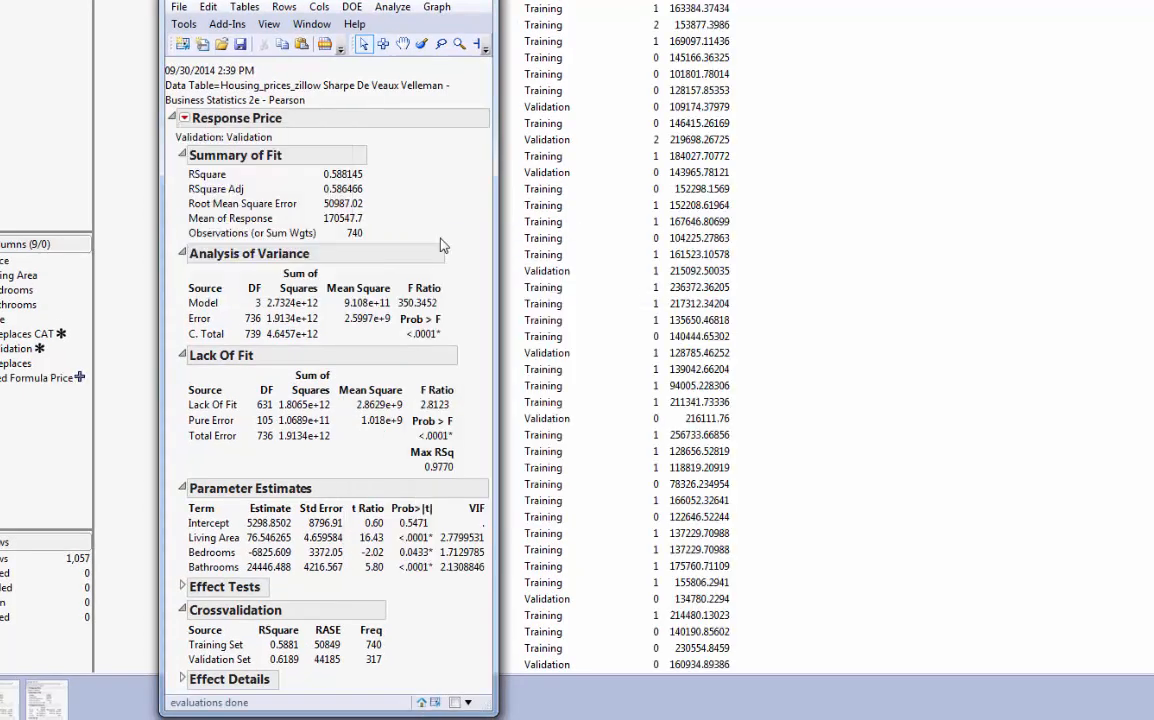
- Save the Price model's mean and individual confidence limit formulas as new columns in the data table
click(184, 119)
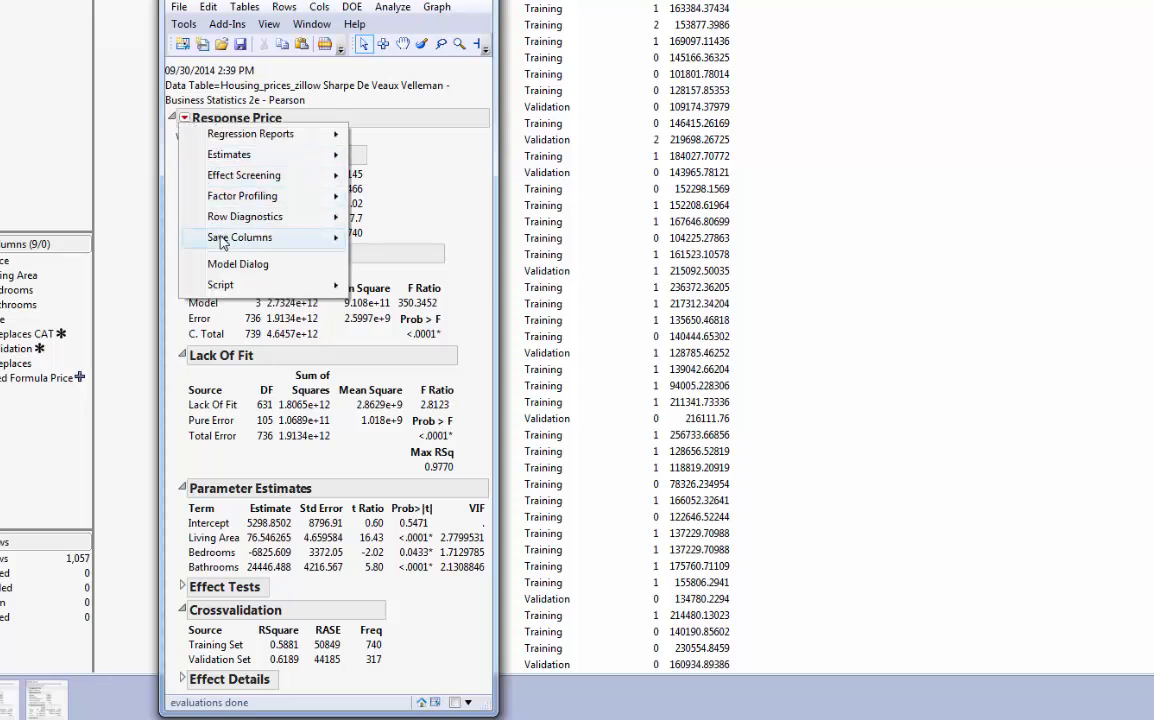
mouse_move(224, 240)
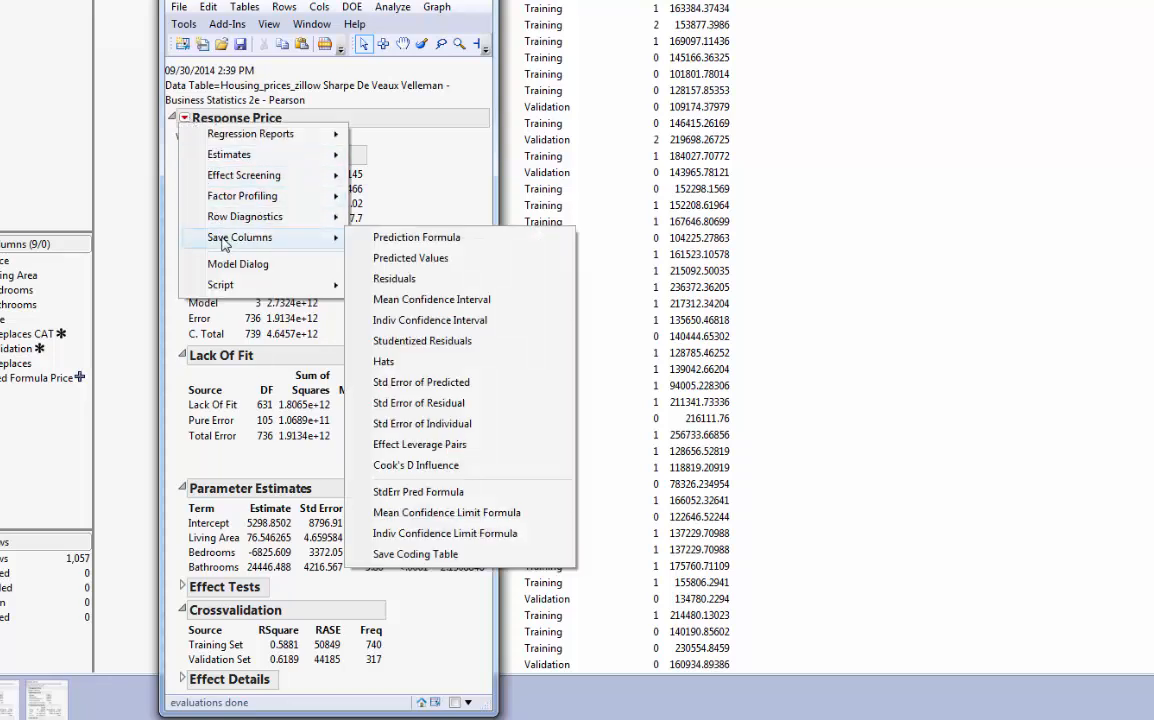
click(525, 521)
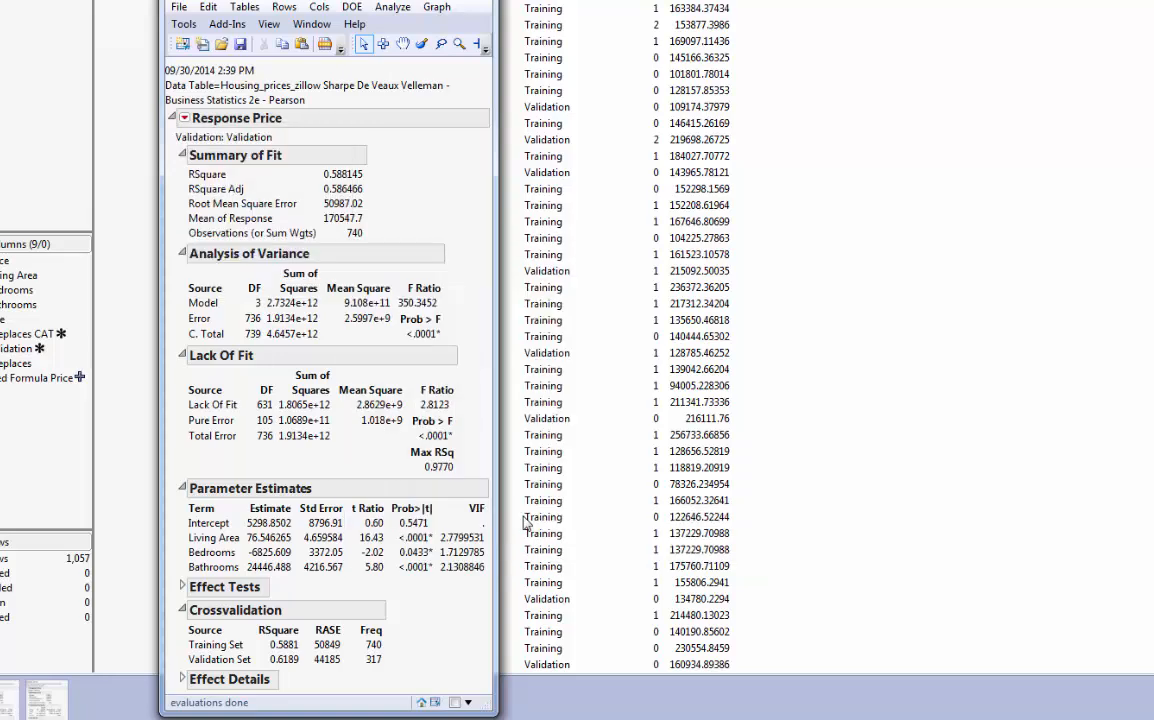
click(184, 118)
mouse_move(240, 238)
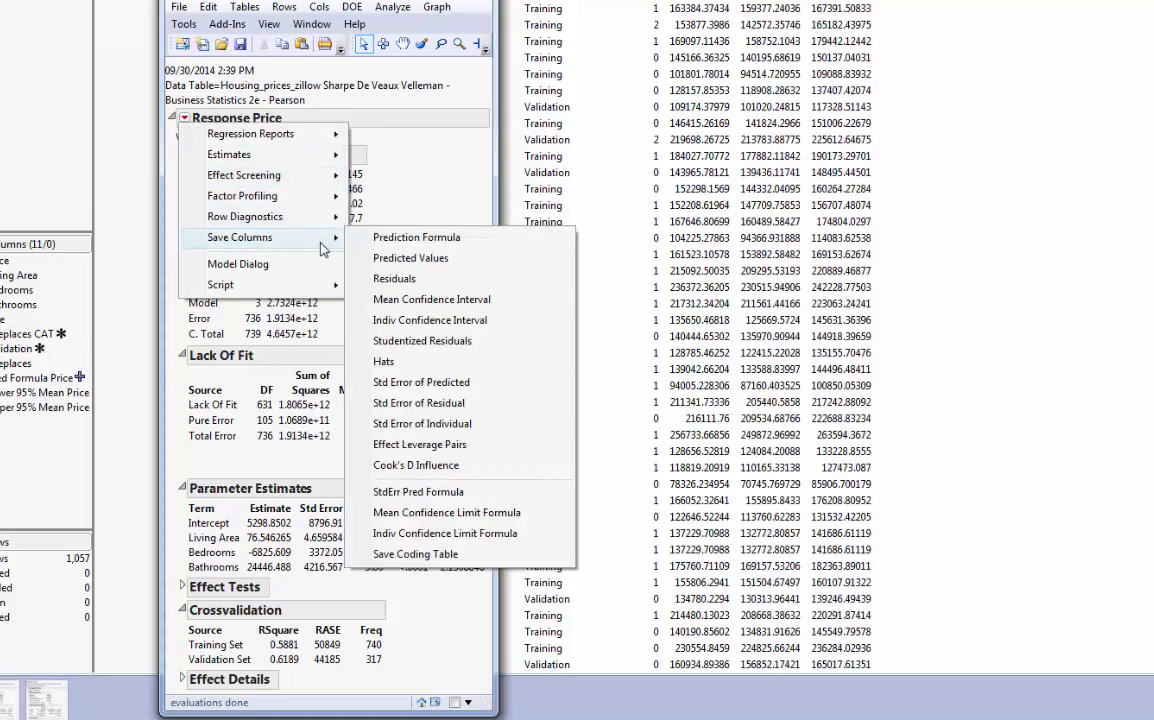
click(455, 538)
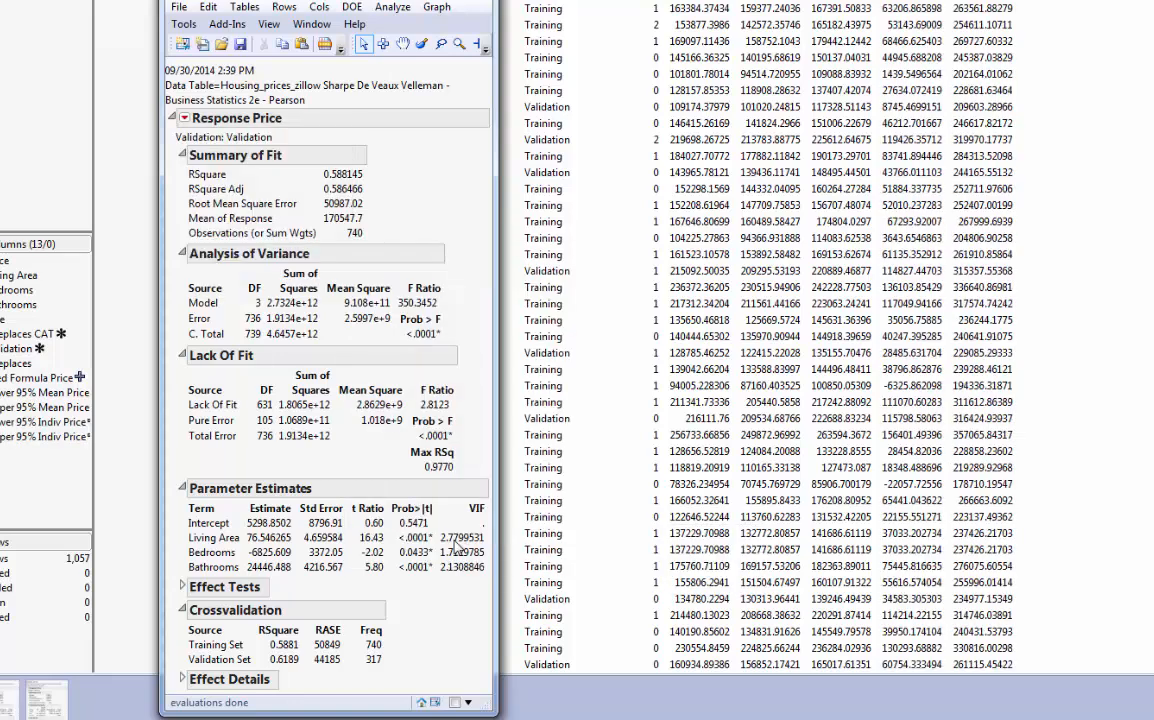
- Add a new row at the end of the data table with Living Area 2000, Bedrooms 4 and Bathrooms 4
click(398, 1)
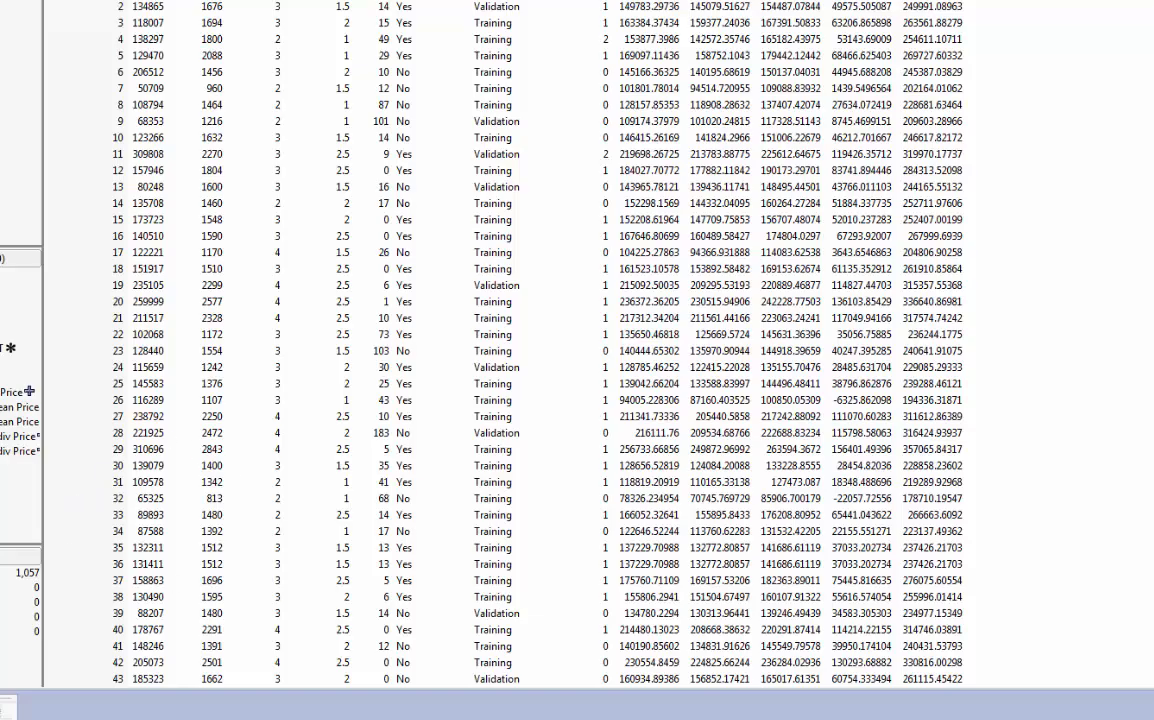
drag(1153, 12, 1153, 660)
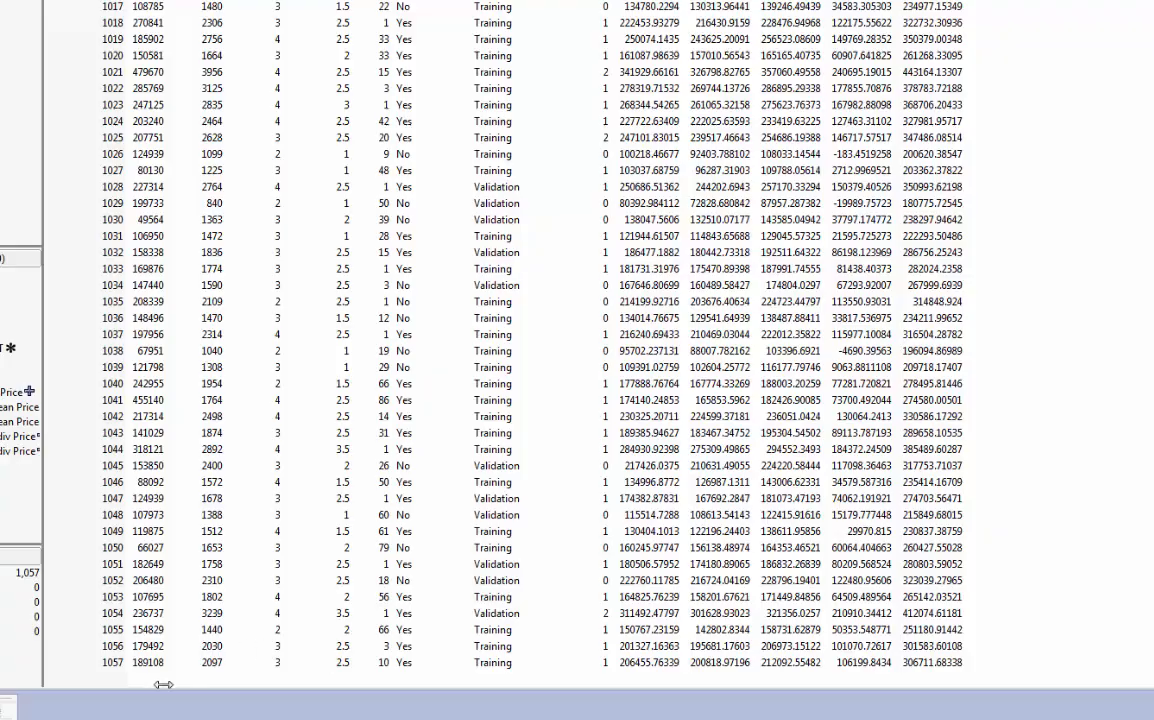
click(206, 680)
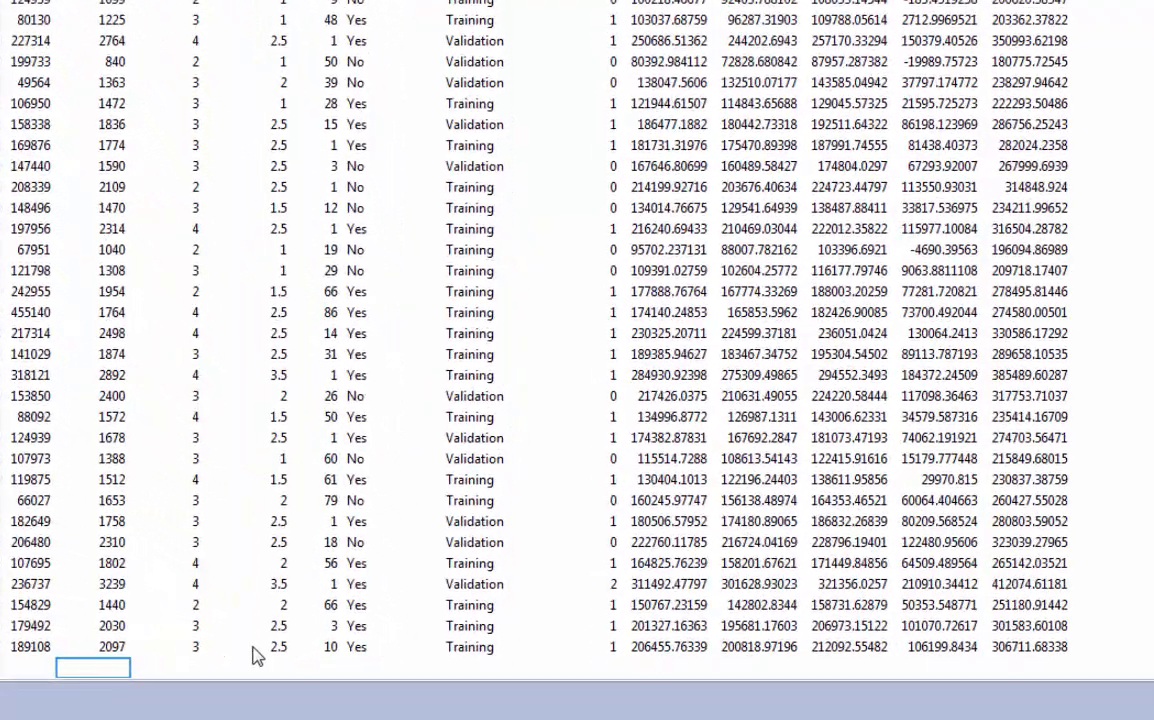
text(2000)
key(Tab)
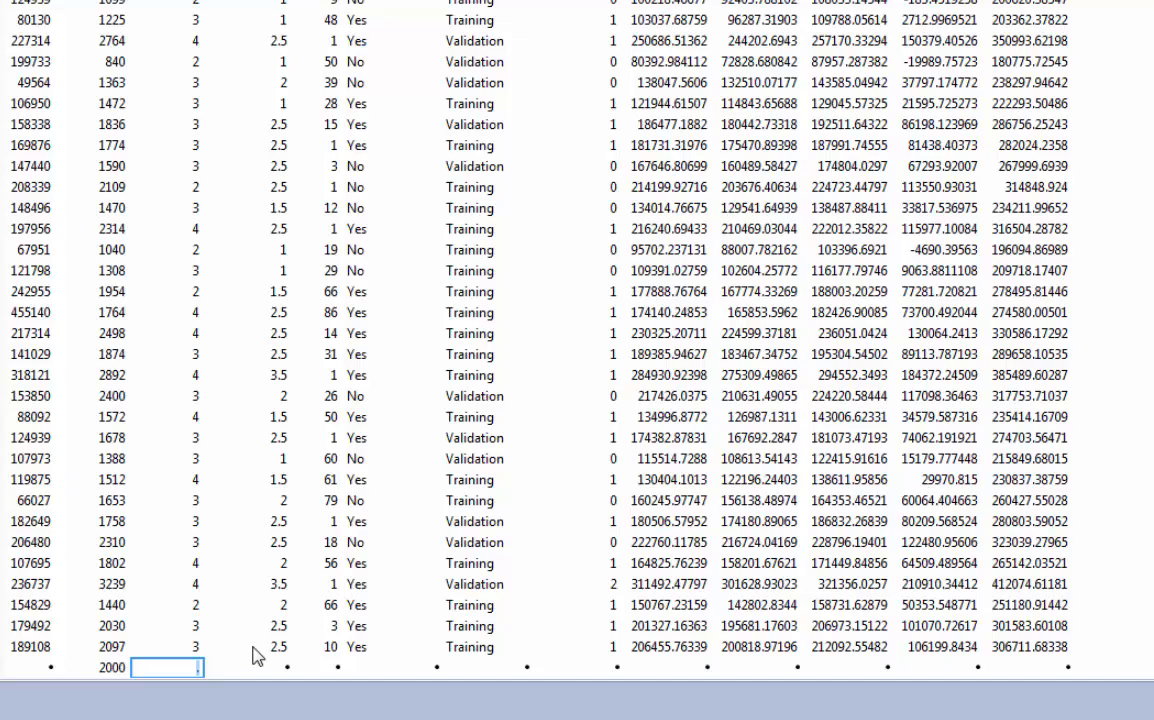
text(4)
key(Tab)
text(4)
key(Tab)
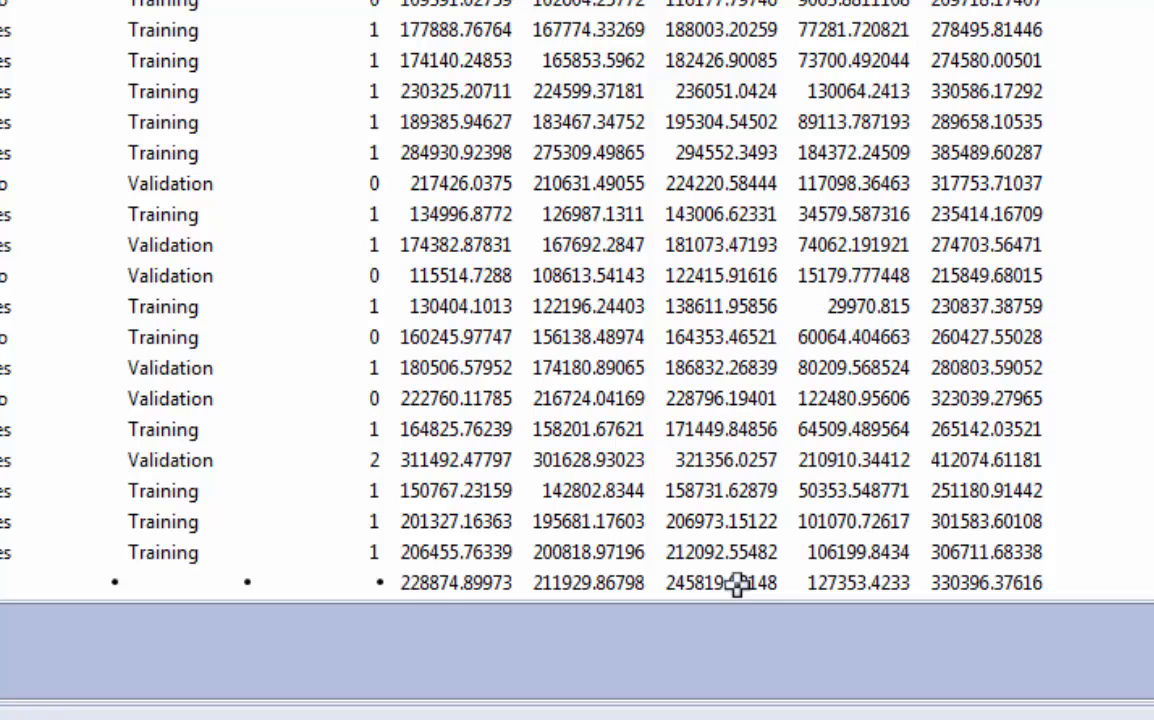
- Select the lower and upper 95% individual price limits in the new row to read the prediction interval
click(835, 583)
drag(931, 583, 1017, 590)
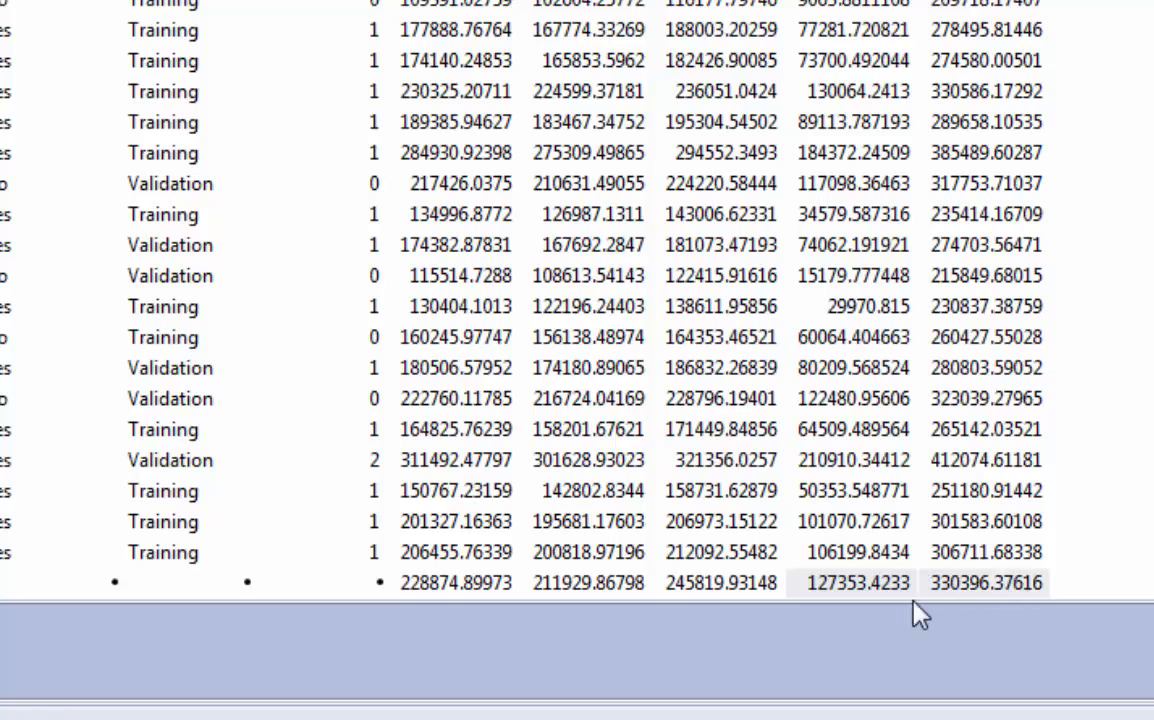